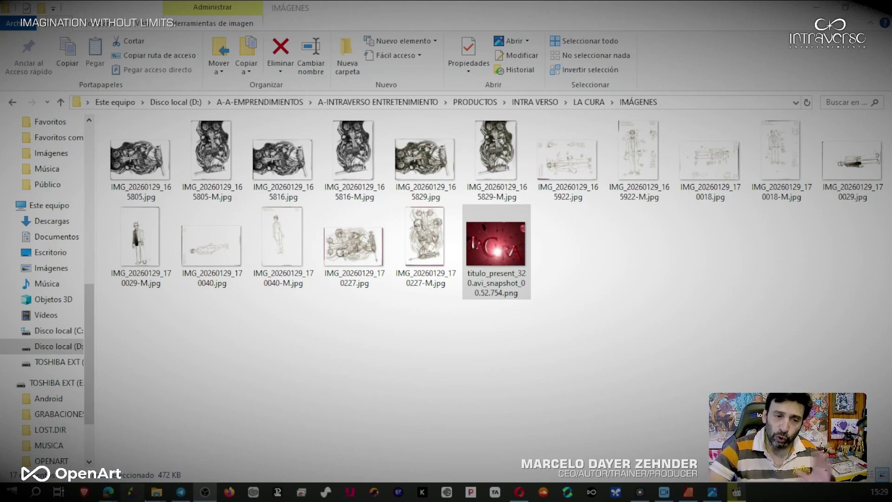
Open the VER-2 folder window and play titulo_present_320.avi in full screen.
right_click(155, 492)
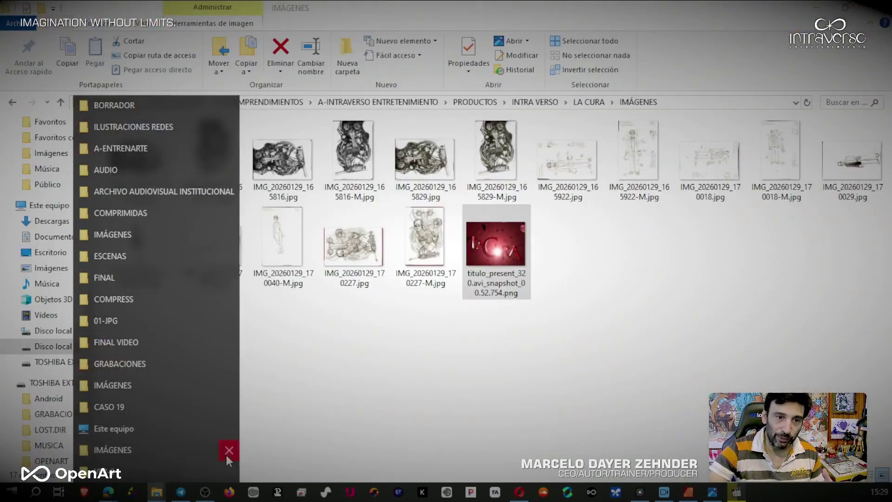
click(159, 471)
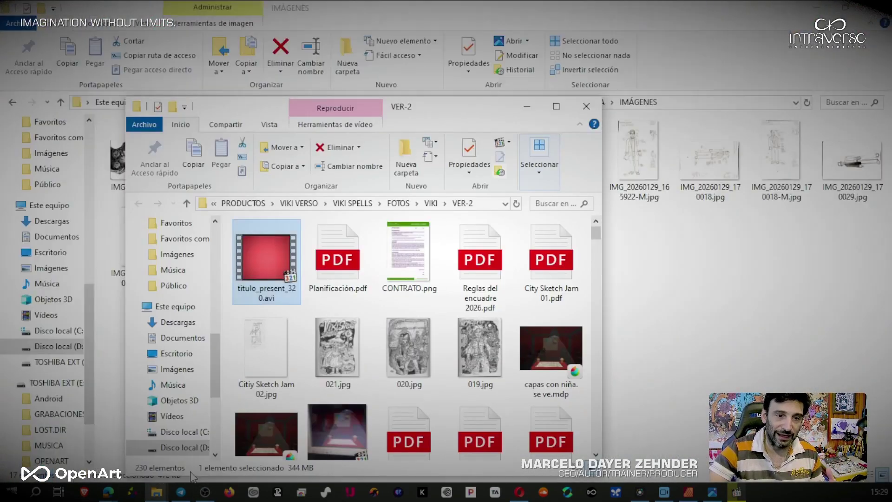
drag(411, 126, 547, 79)
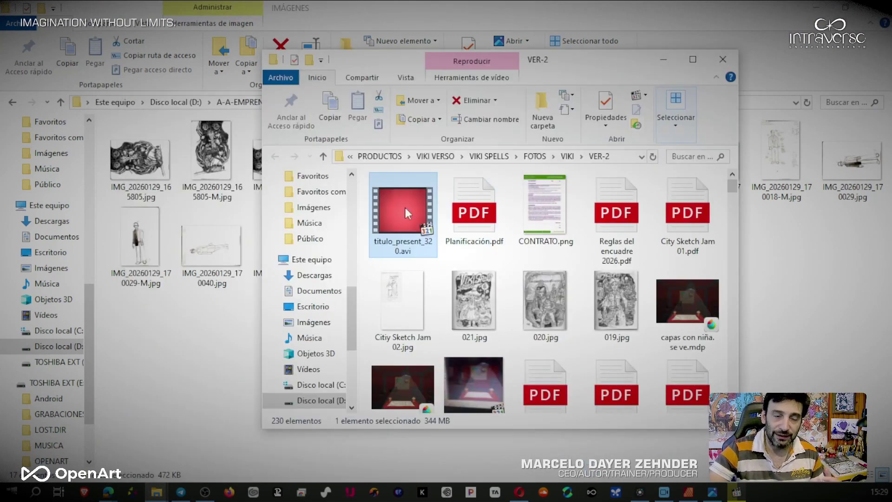
key(Return)
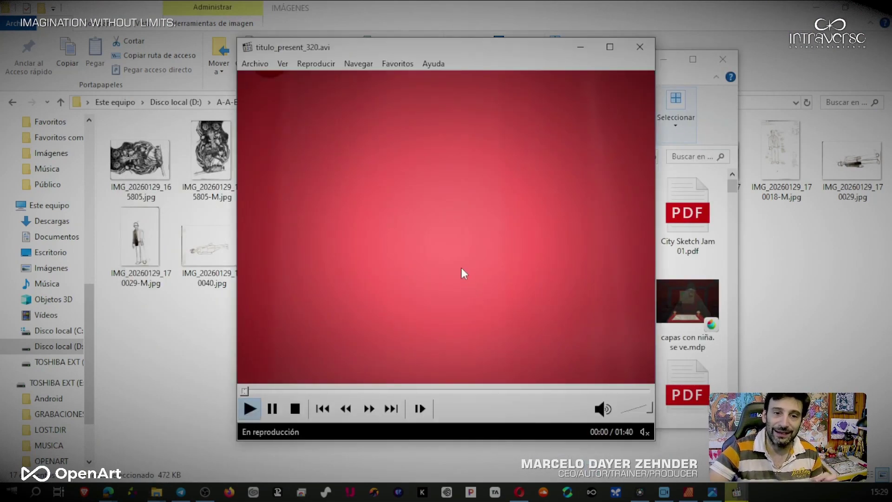
double_click(462, 267)
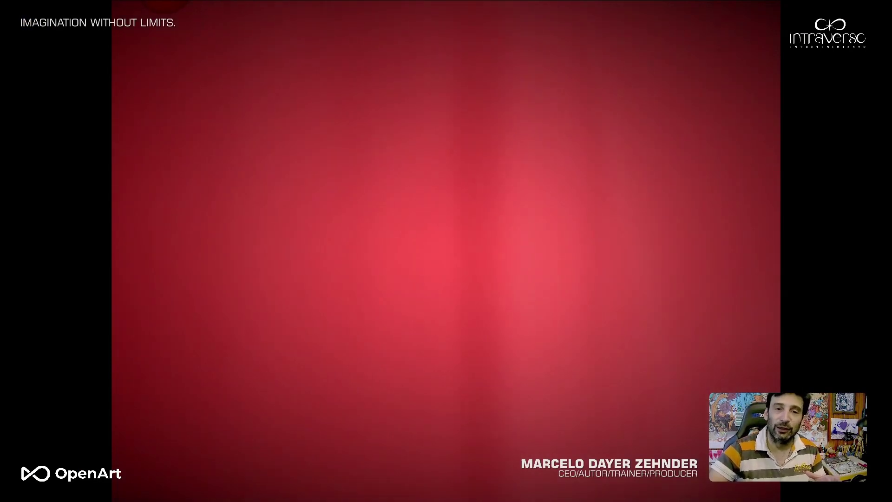
Skip ahead through the video to the LA CURA title animation, and close the player after viewing it.
mouse_move(110, 459)
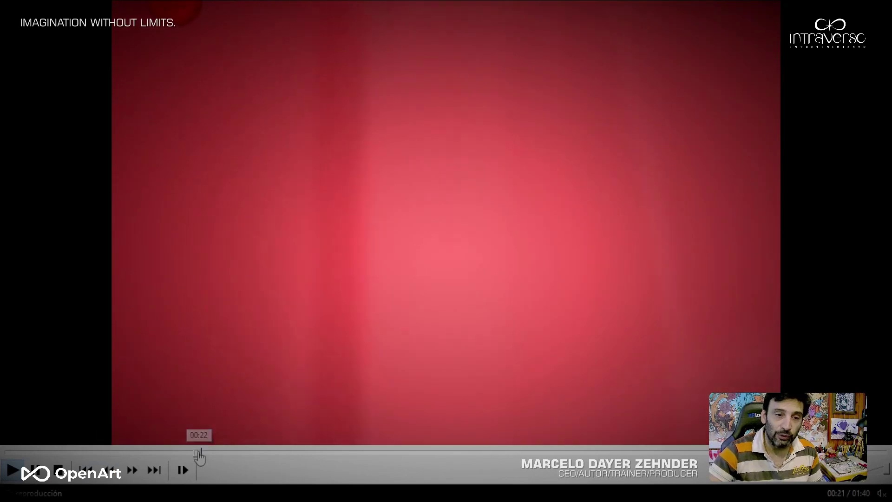
click(200, 453)
click(353, 454)
click(420, 454)
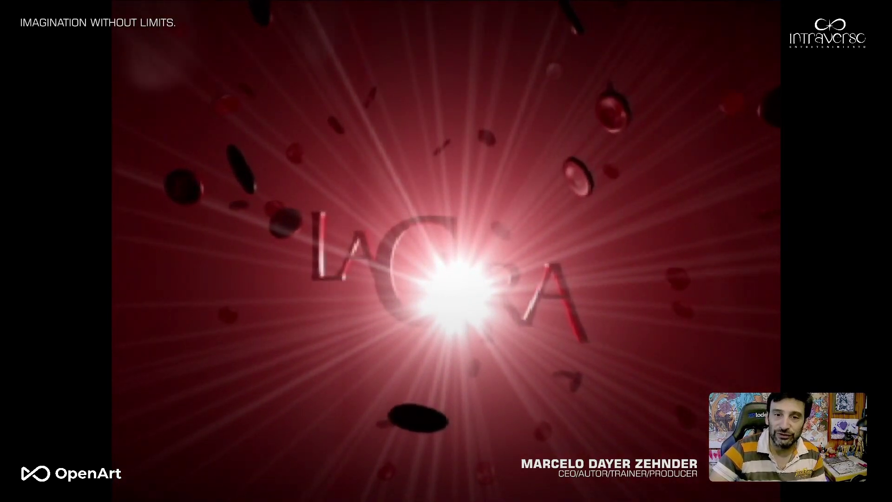
click(553, 277)
key(Escape)
click(554, 277)
click(640, 47)
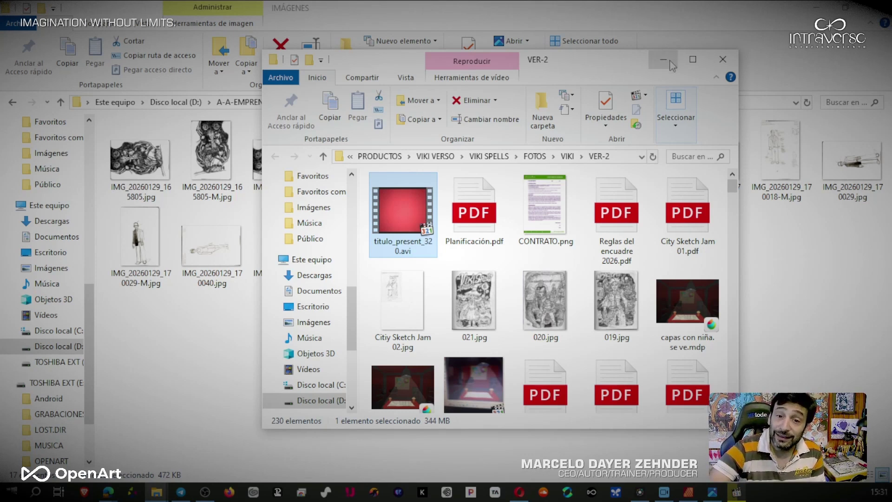
Replay titulo_present_320.avi in full screen, pausing on the LA CURA title at about 00:56, and close the player.
double_click(402, 219)
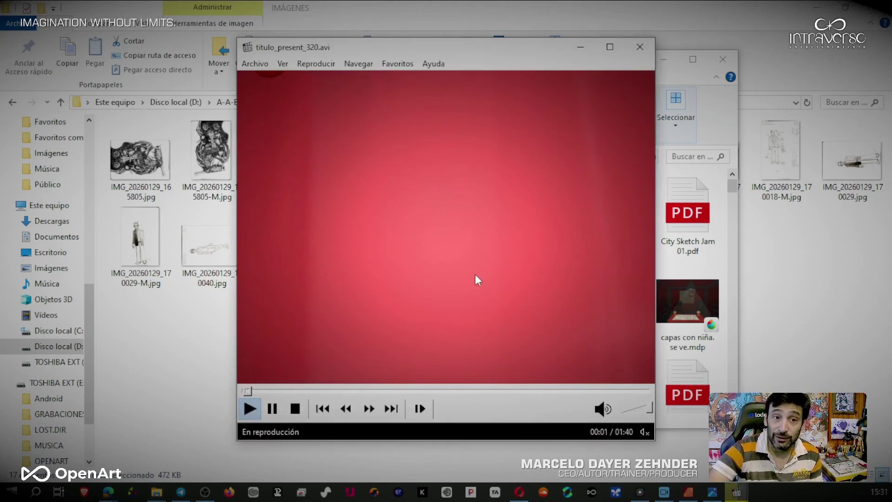
key(alt+Return)
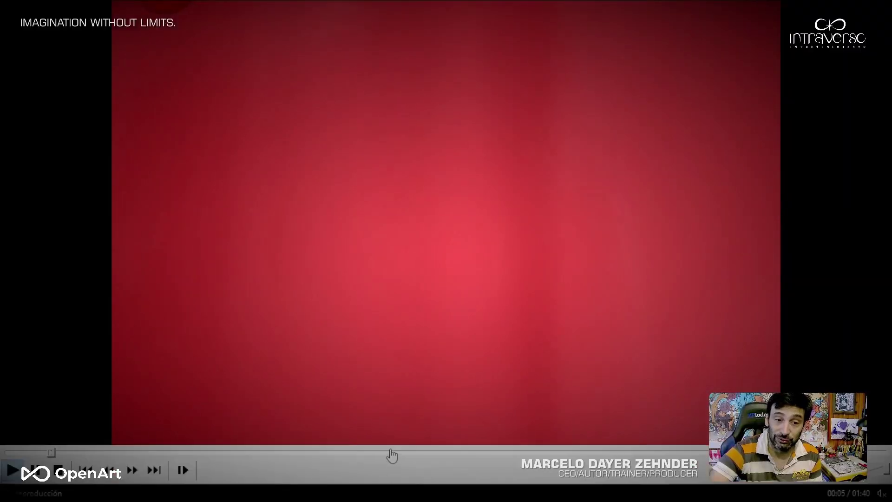
click(377, 452)
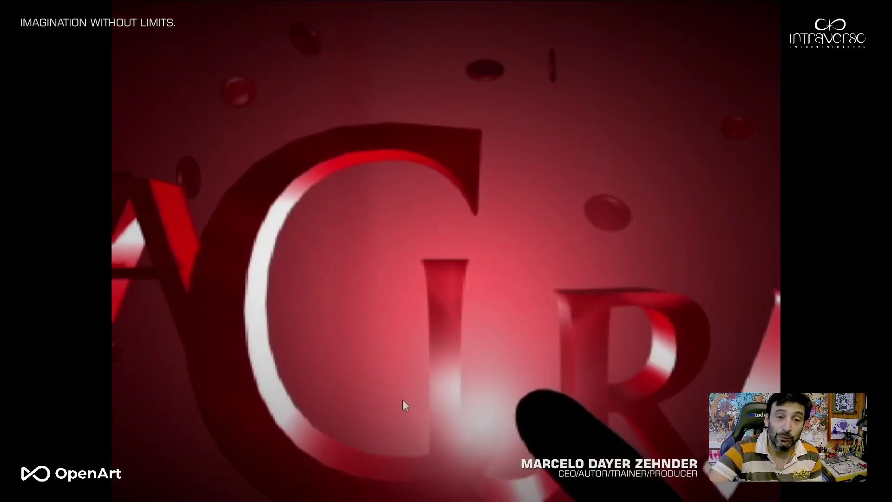
click(461, 452)
click(493, 457)
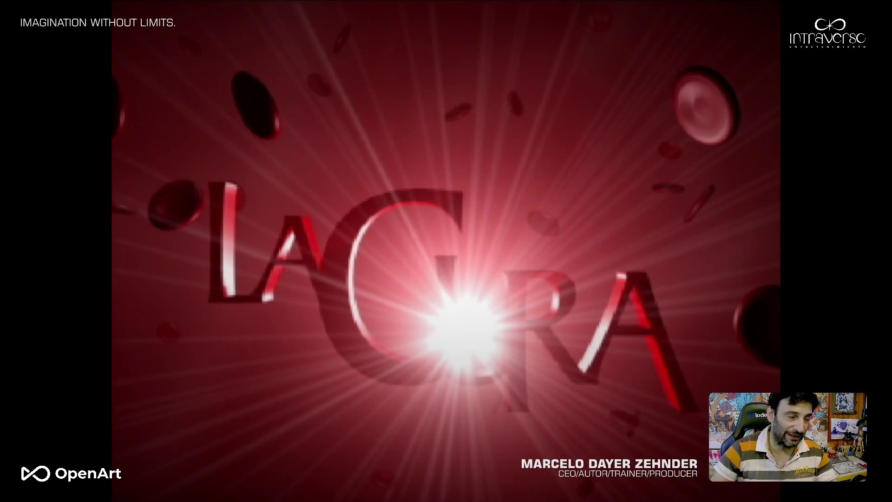
double_click(660, 278)
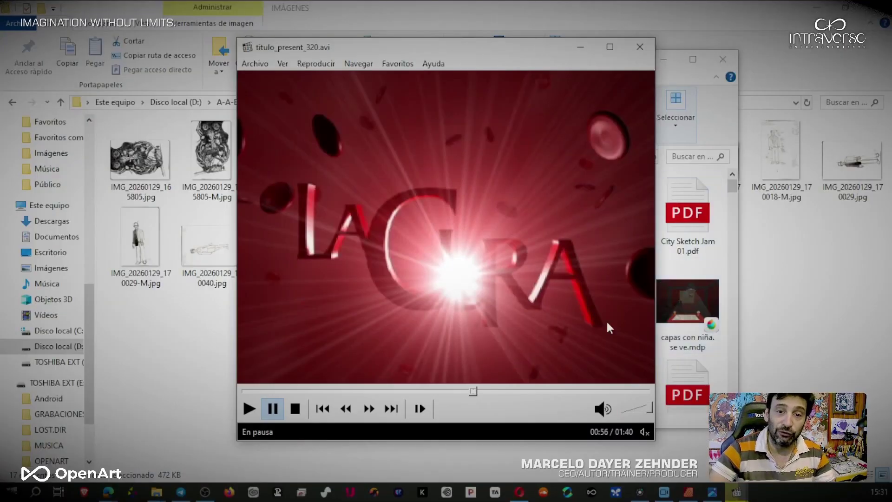
click(649, 43)
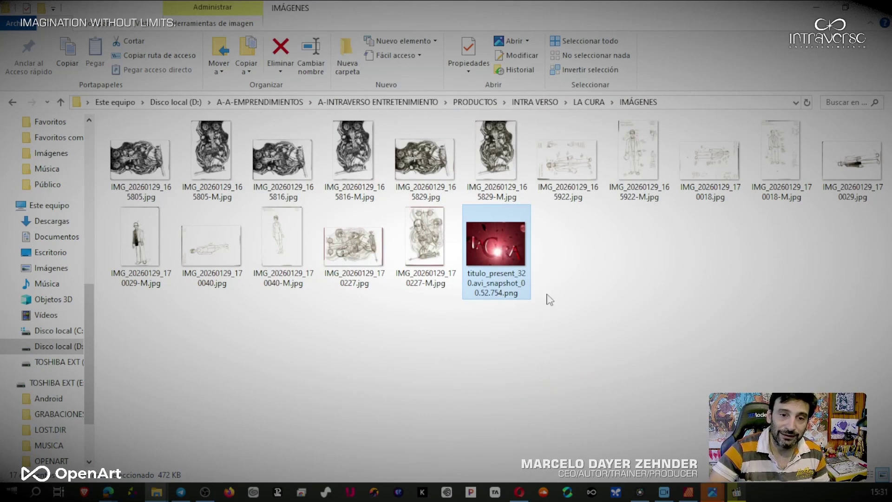
View the snapshot titulo_present_320.avi_snapshot_00.52.754.png from the IMÁGENES folder and switch to OpenArt in the browser.
double_click(510, 279)
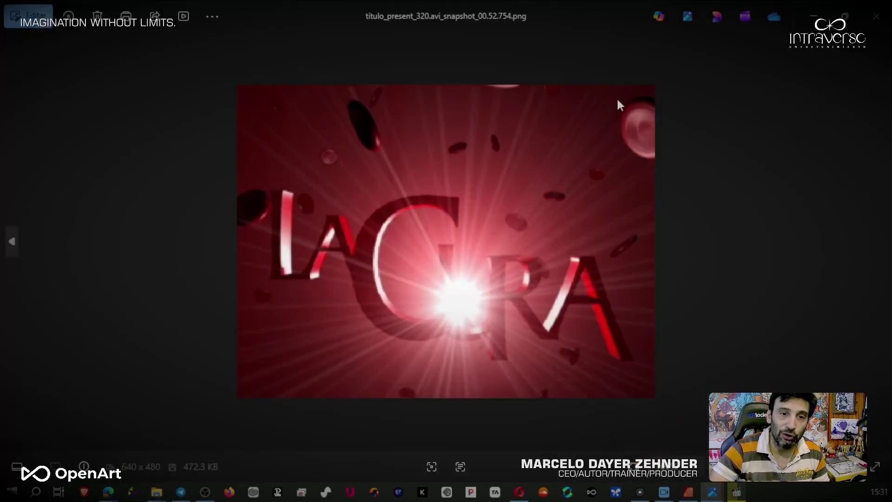
click(814, 16)
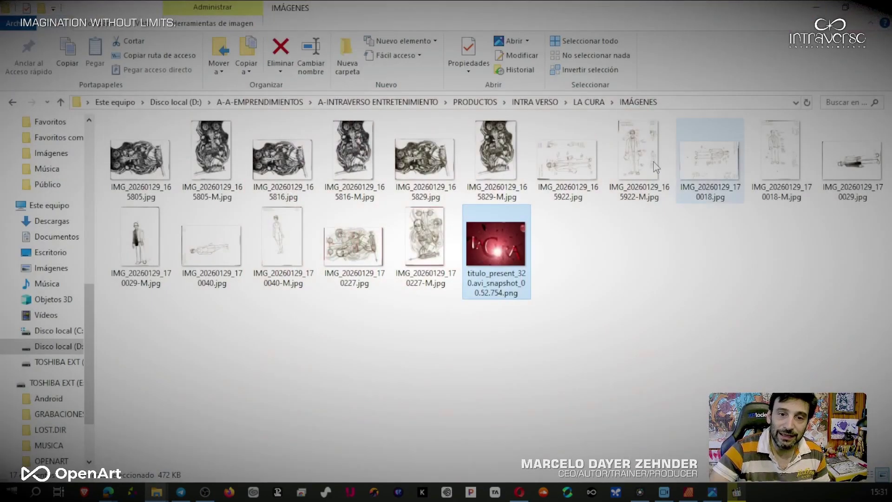
click(819, 10)
click(661, 59)
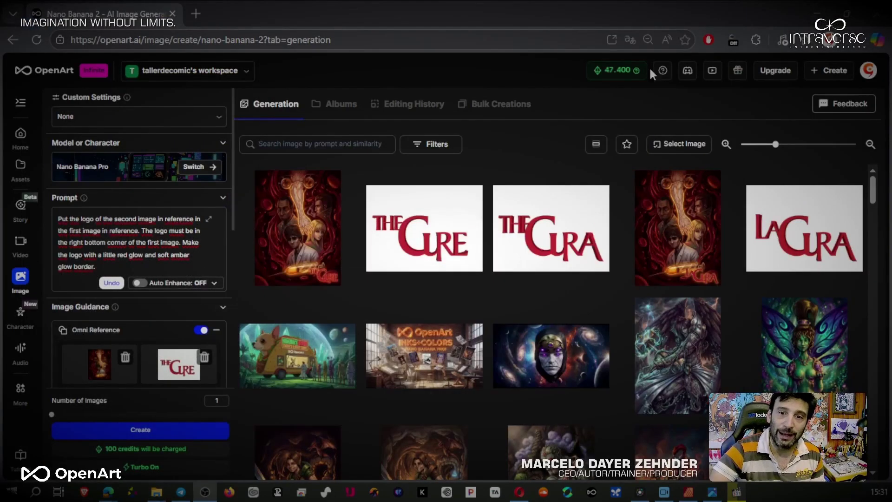
Examine the red LA CURA logo generation on white, including its prompt, original image and enlarged view.
click(803, 242)
click(599, 341)
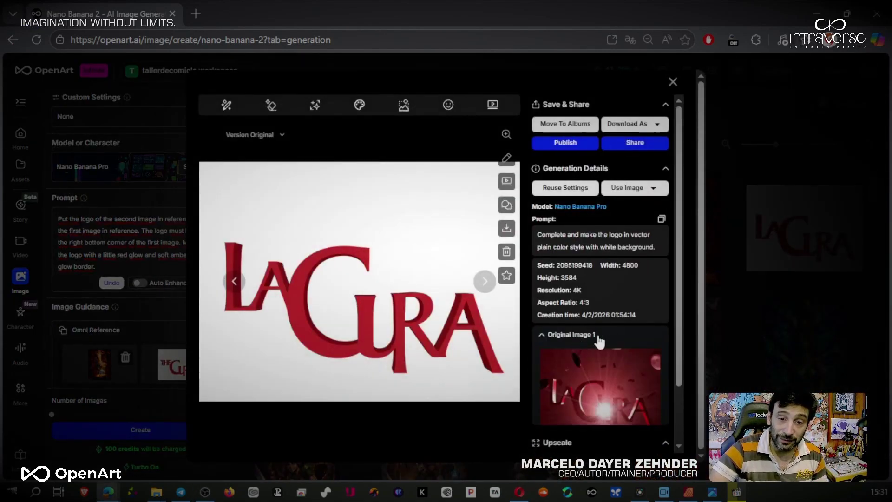
scroll(604, 344, down, 2)
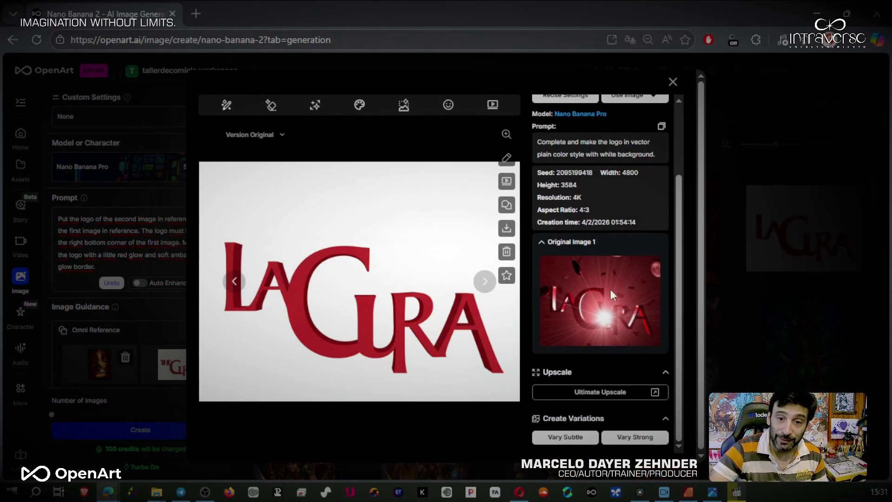
scroll(609, 289, up, 2)
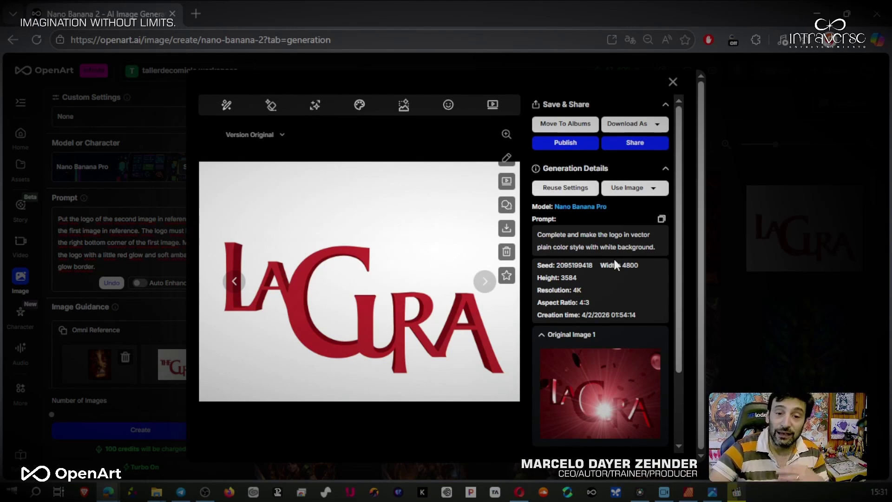
click(507, 137)
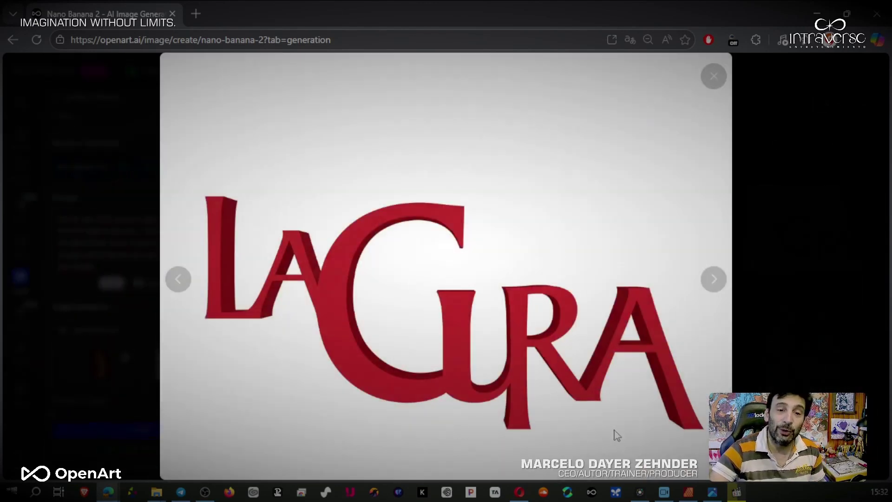
click(715, 77)
click(676, 88)
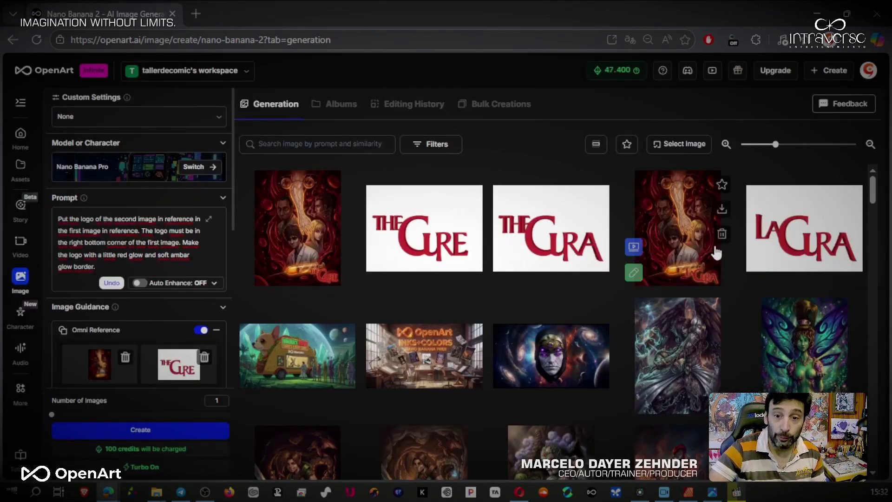
Inspect the generated poster carrying the LA CURA logo, both in its details view and enlarged.
click(681, 237)
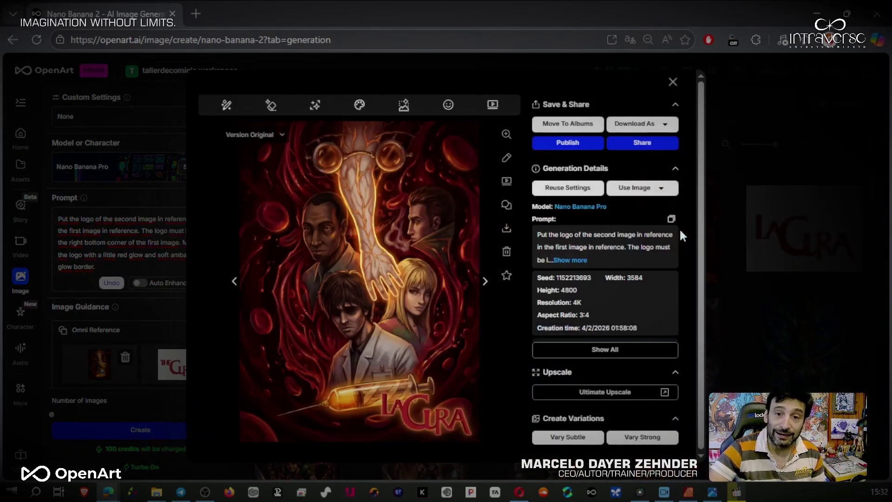
click(506, 134)
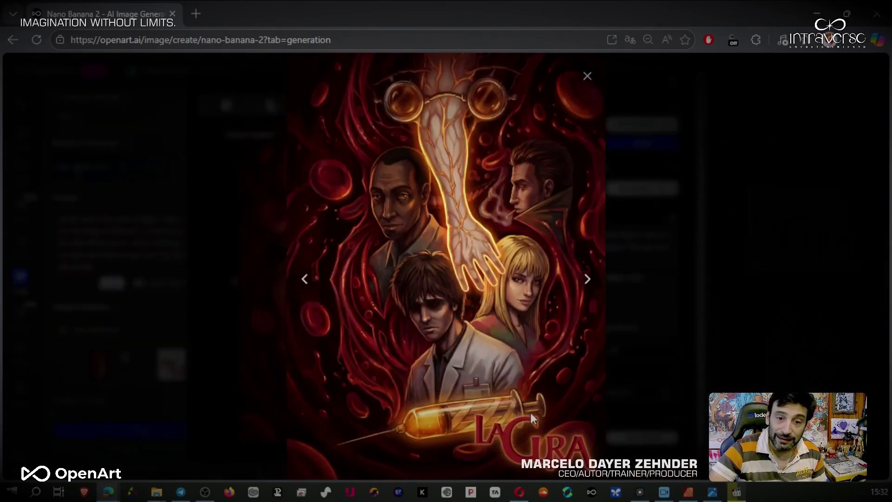
click(588, 78)
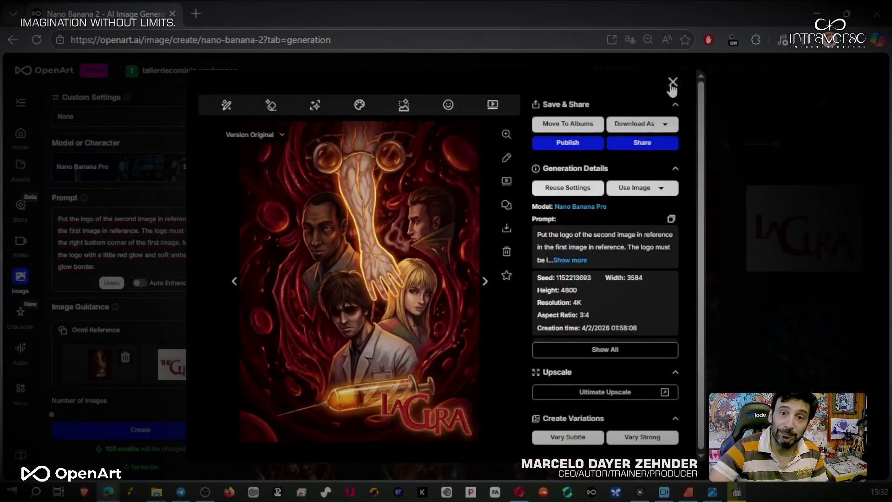
click(674, 85)
Examine the THE CURE logo generation, showing all its details with the translation prompt and the original reference image.
mouse_move(596, 314)
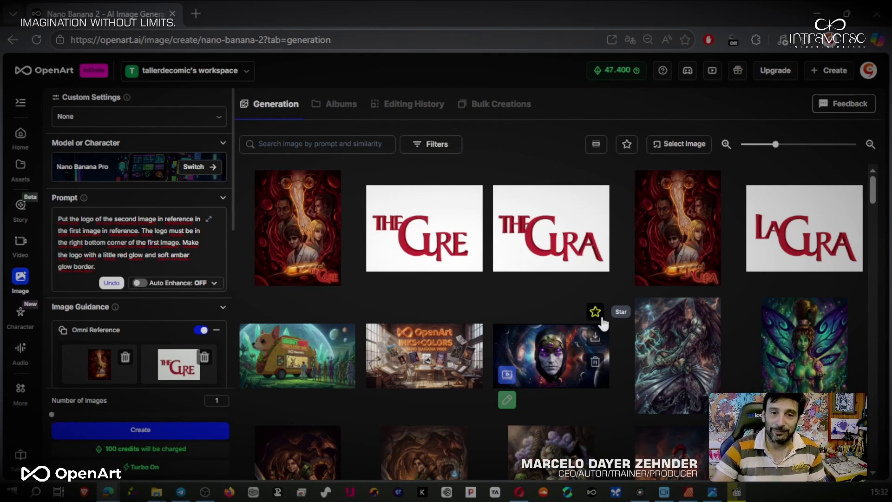
click(432, 233)
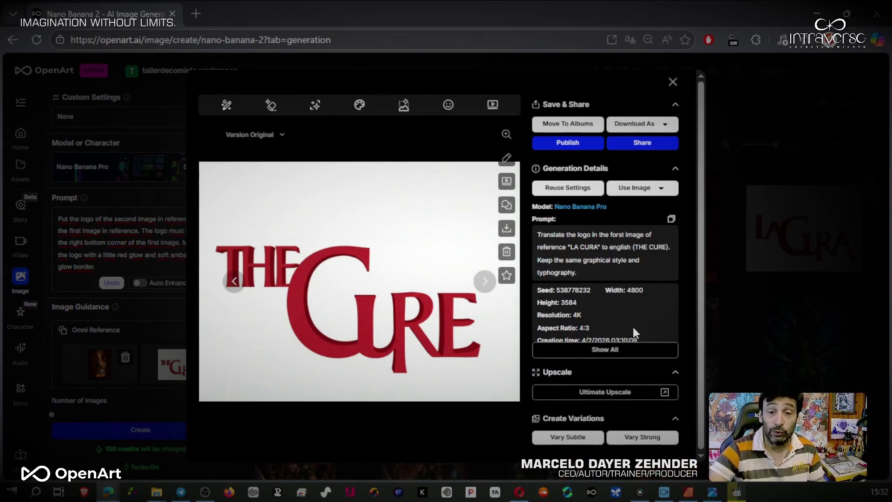
click(628, 353)
scroll(633, 346, down, 3)
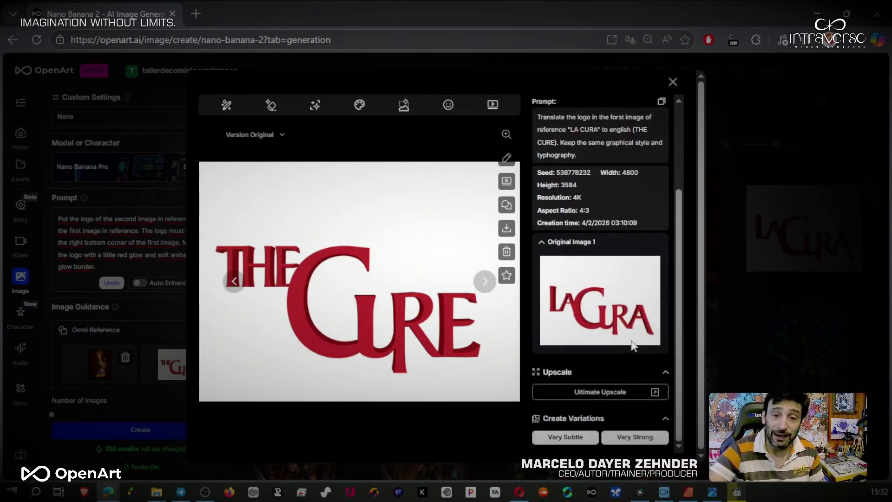
scroll(613, 302, up, 3)
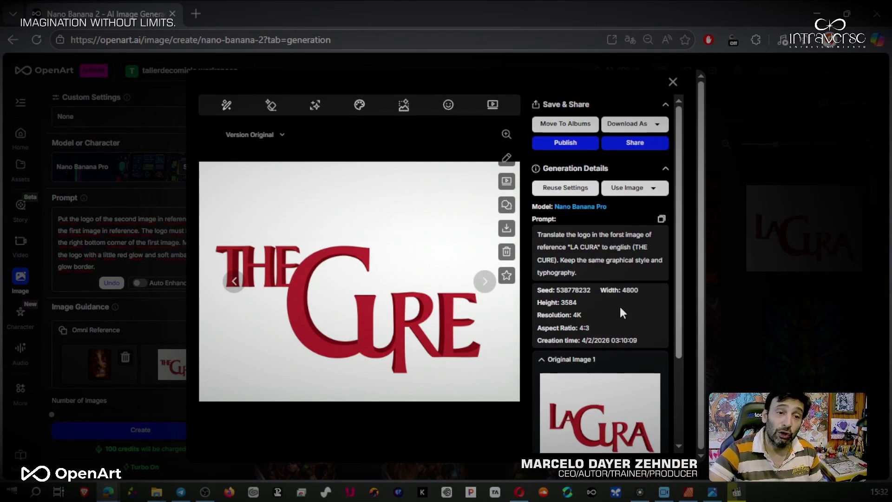
click(673, 83)
View the generated poster carrying the THE CURE logo and return to the generation gallery.
click(307, 229)
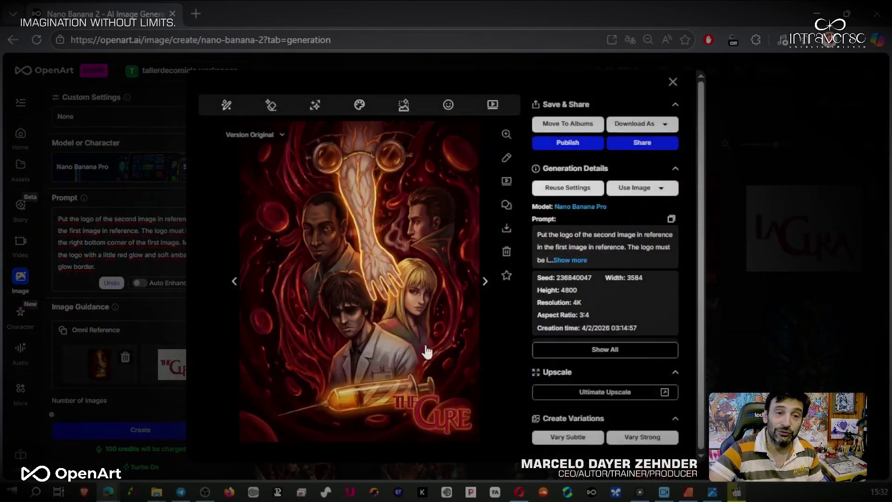
click(444, 305)
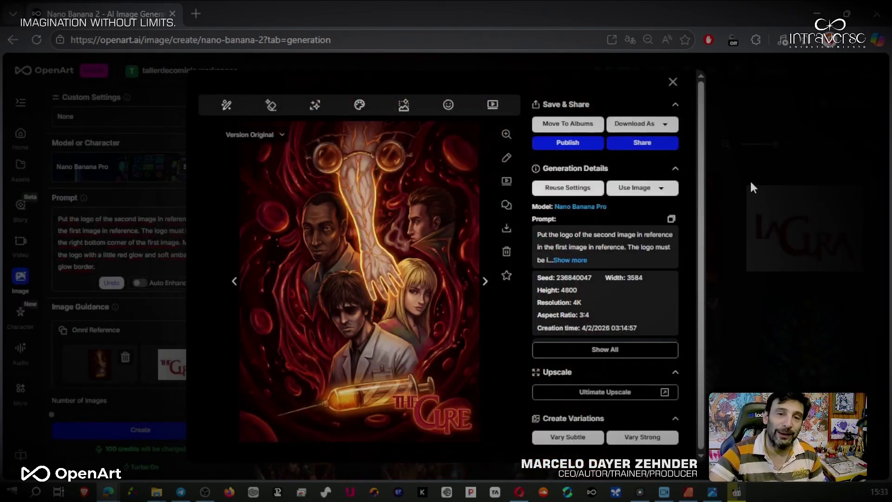
click(749, 179)
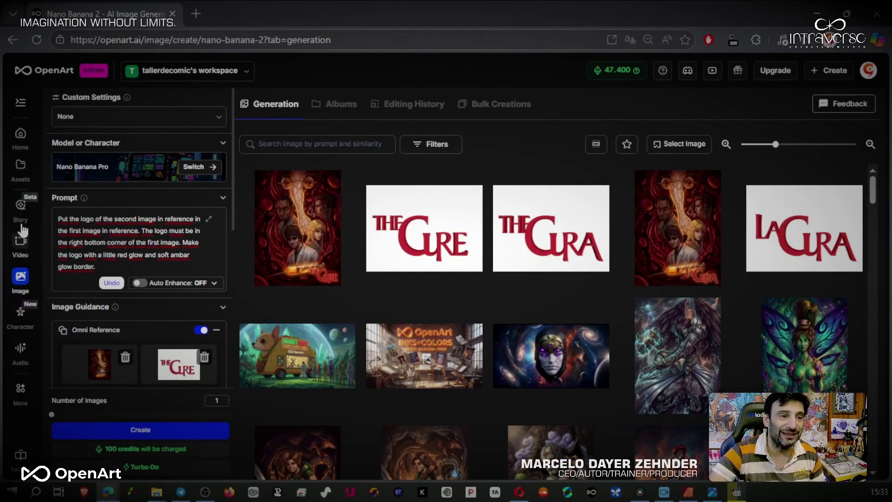